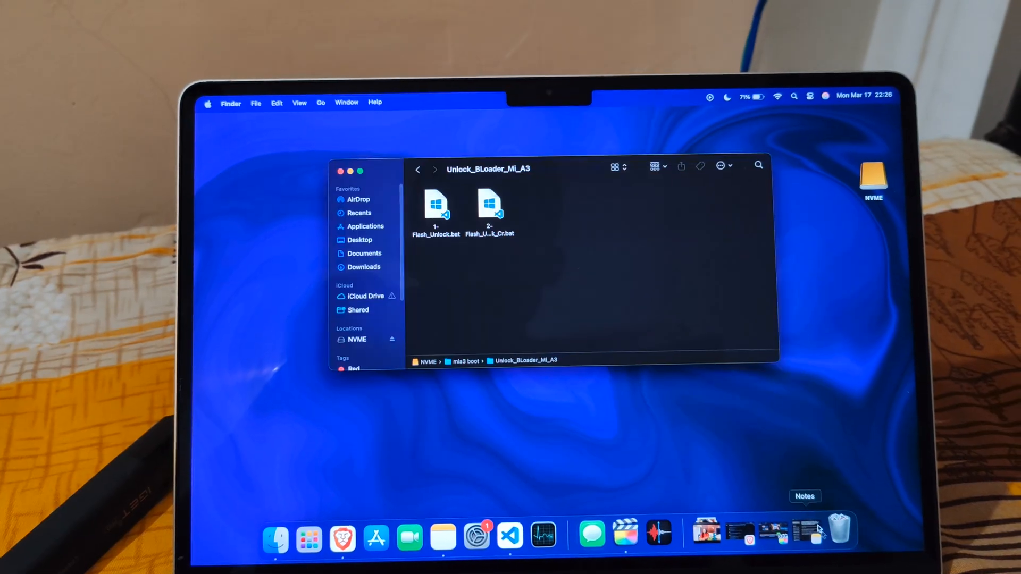
Read 1-Flash_Unlock.bat and 2-Flash_Unlock_Cr.bat, confirming fastboot flashing unlock and unlock_critical, then enter the Minimal ADB and Fastboot folder.
double_click(432, 212)
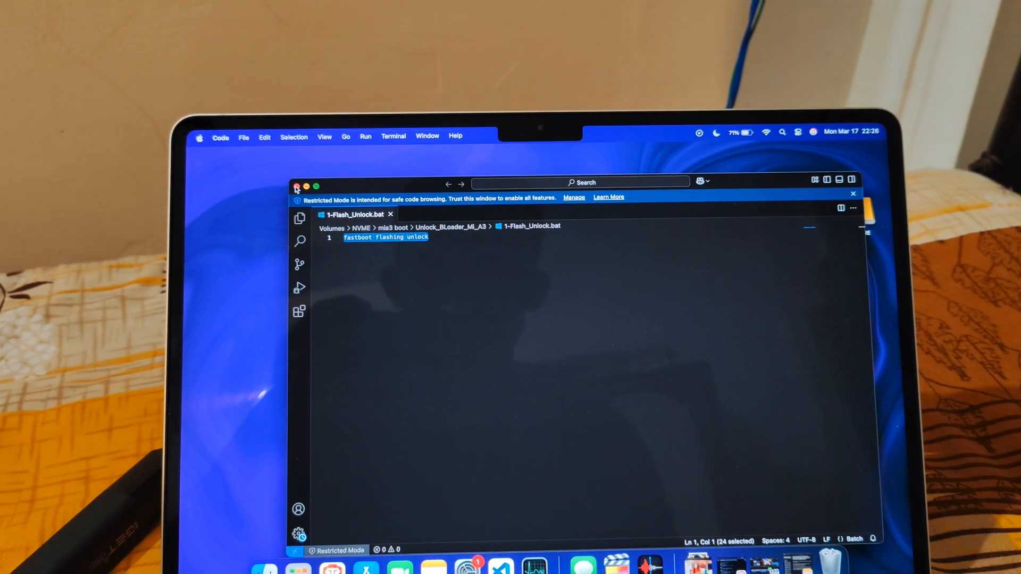
key("super+w")
double_click(481, 242)
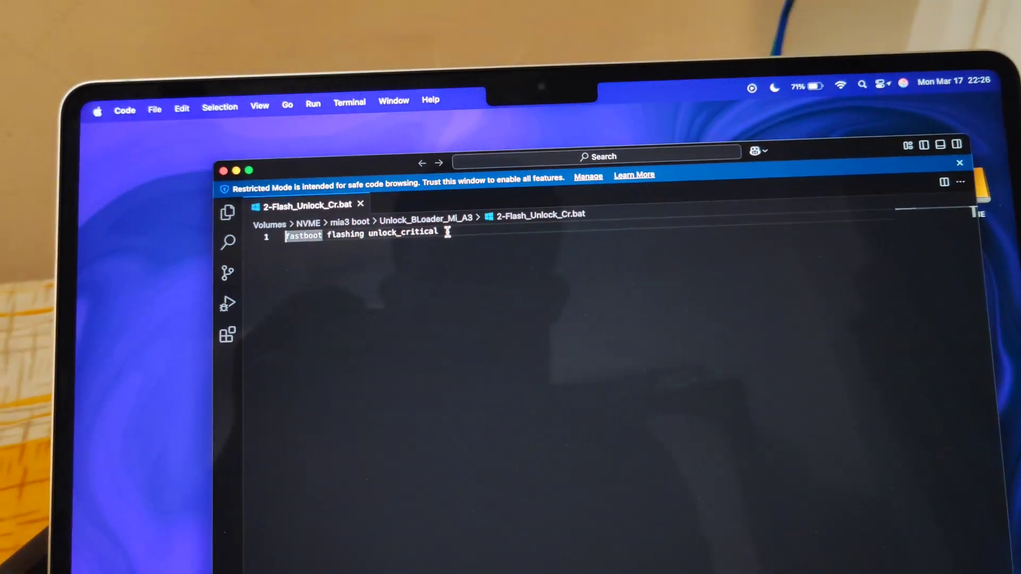
left_click_drag(447, 231, 286, 236)
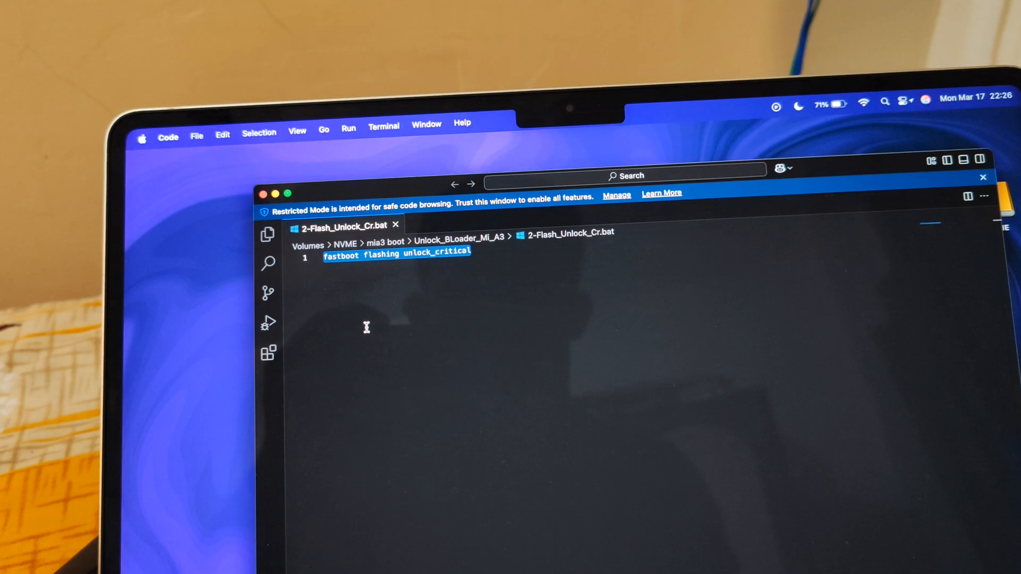
left_click(268, 193)
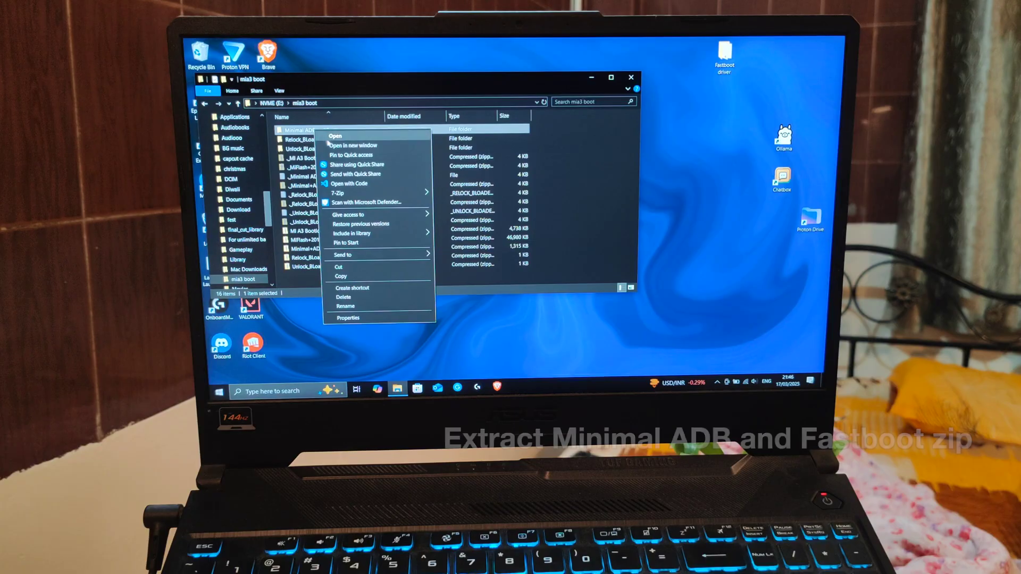
left_click(335, 137)
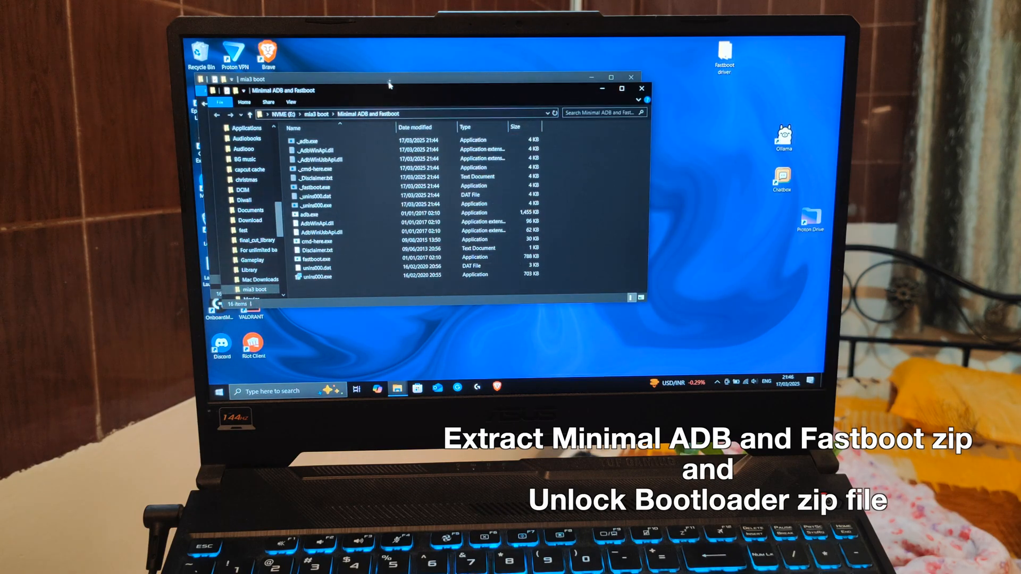
Move the Minimal ADB and Fastboot window slightly lower to reveal the unlock folder.
left_click_drag(390, 84, 408, 93)
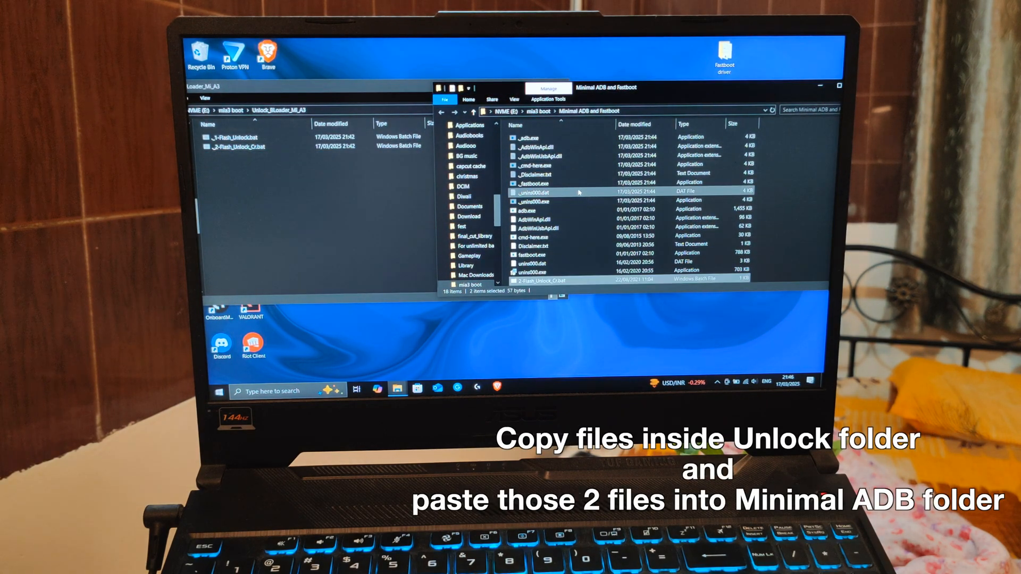
scroll(558, 239, "down", 1)
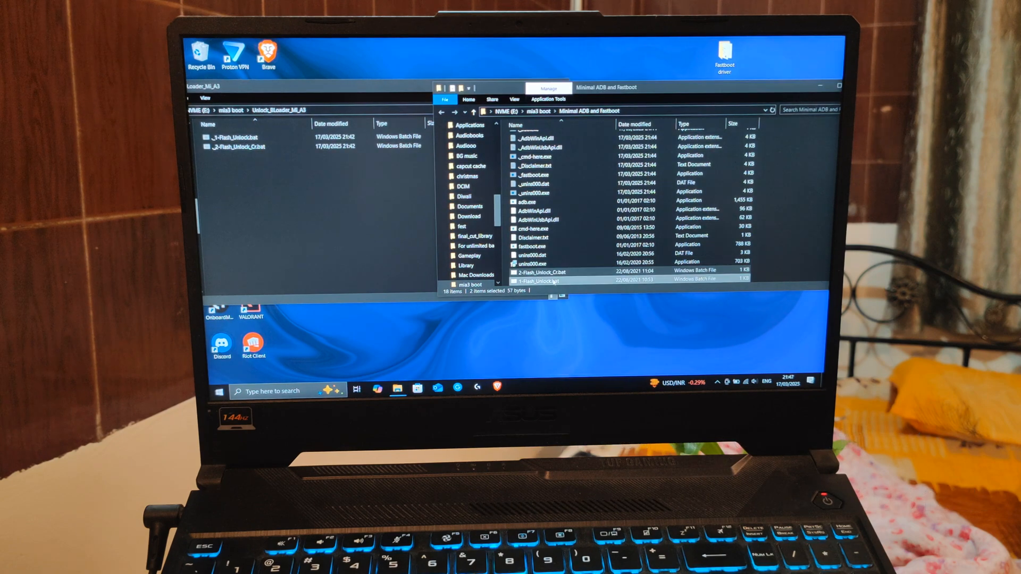
Run 1-Flash_Unlock.bat so Command Prompt starts fastboot flashing unlock and waits for a device.
double_click(554, 282)
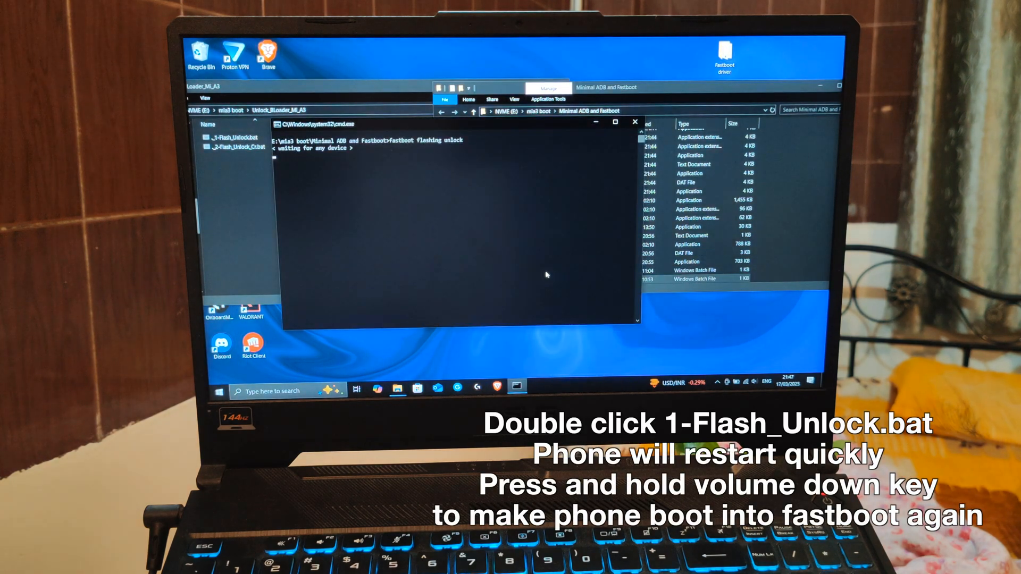